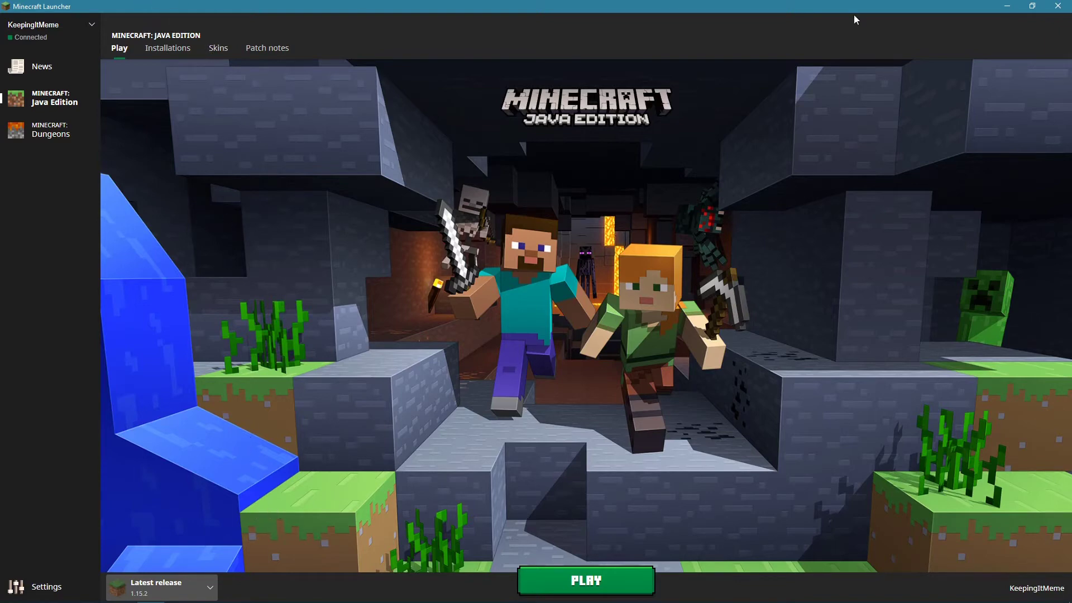
- Review the installations that can be played and the version filters for releases, snapshots and historical versions
{"action": "left_click", "coordinate": [202, 590]}
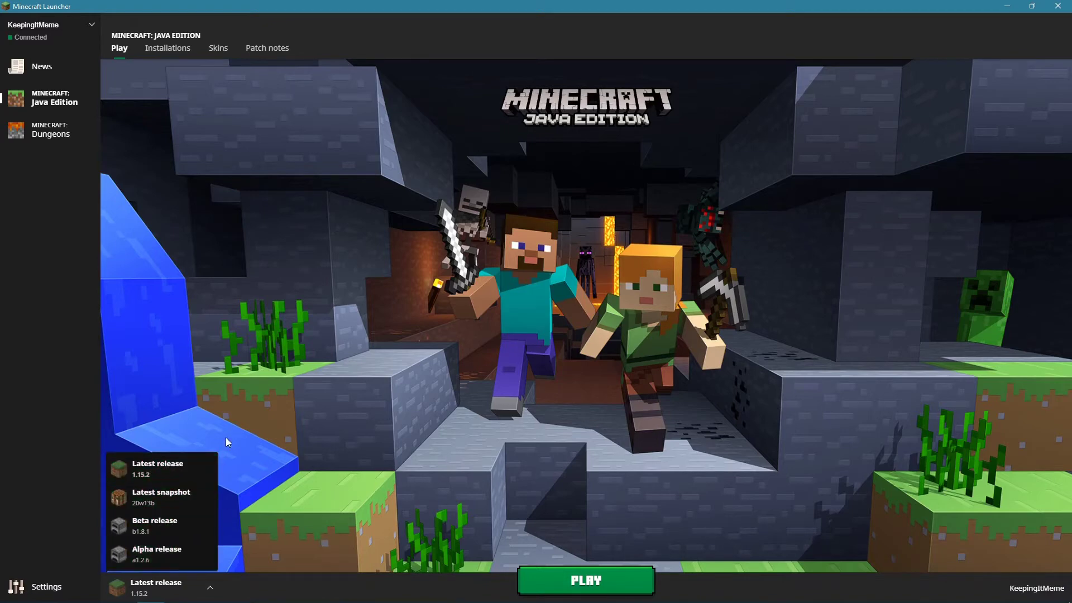
{"action": "left_click", "coordinate": [162, 48]}
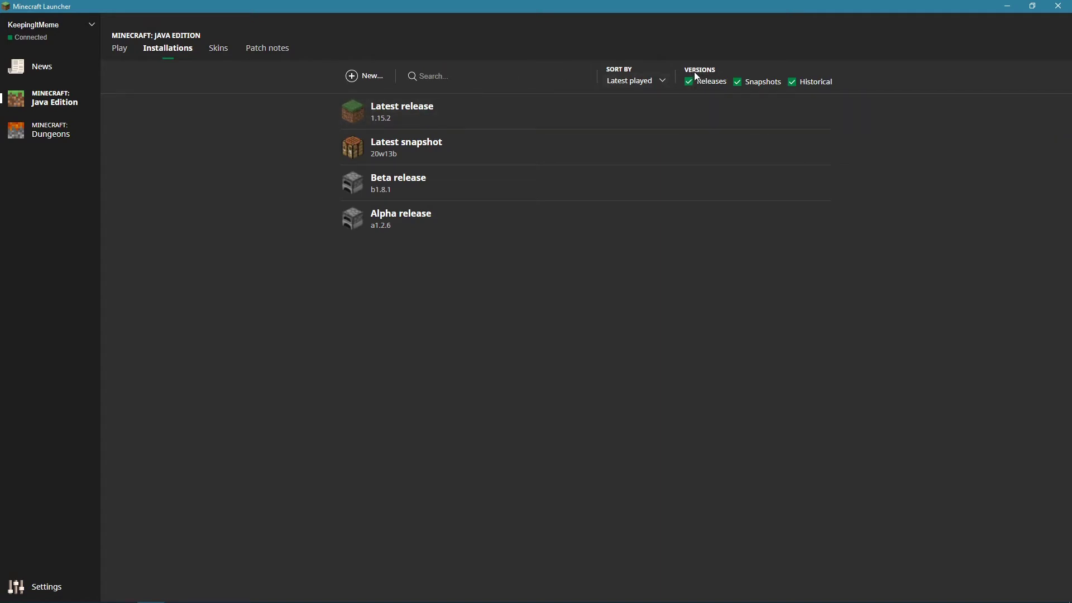
{"action": "mouse_move", "coordinate": [812, 82]}
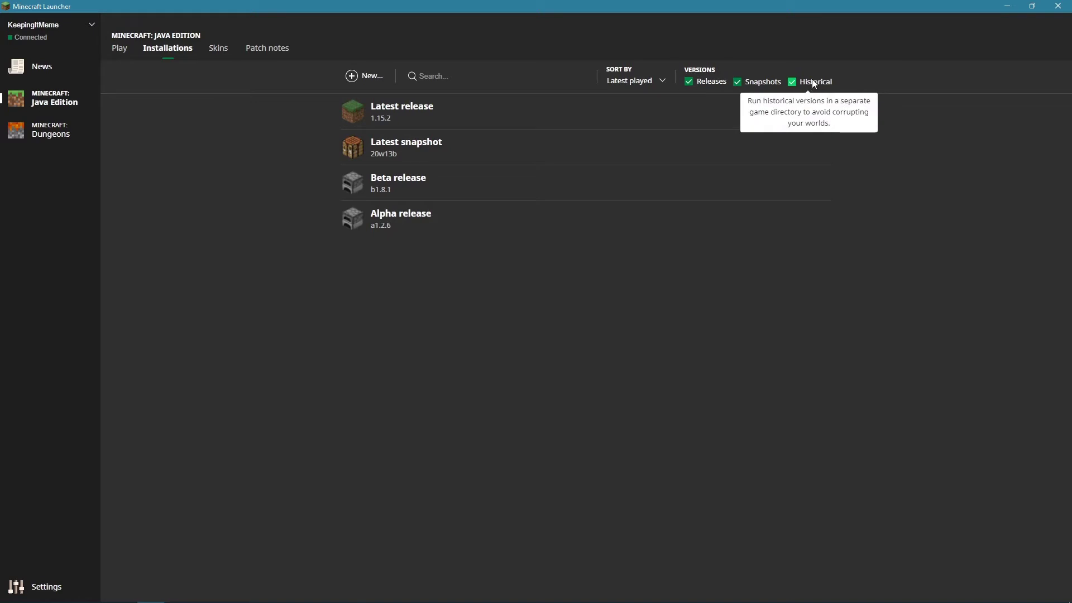
{"action": "mouse_move", "coordinate": [763, 83]}
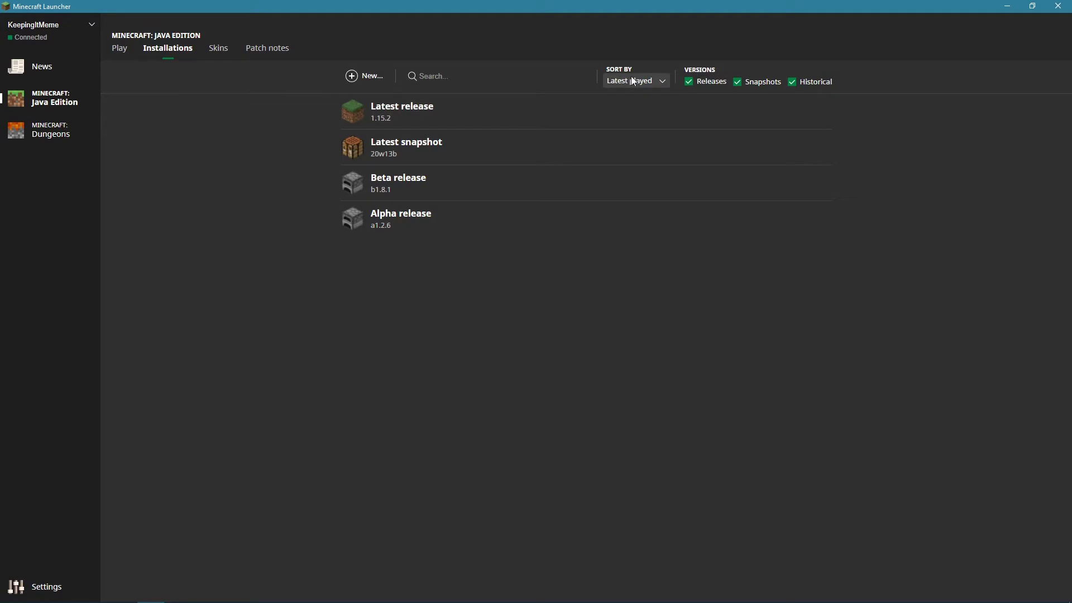
- Start a new installation named Test and set its version to Latest snapshot (20w13b)
{"action": "left_click", "coordinate": [382, 78]}
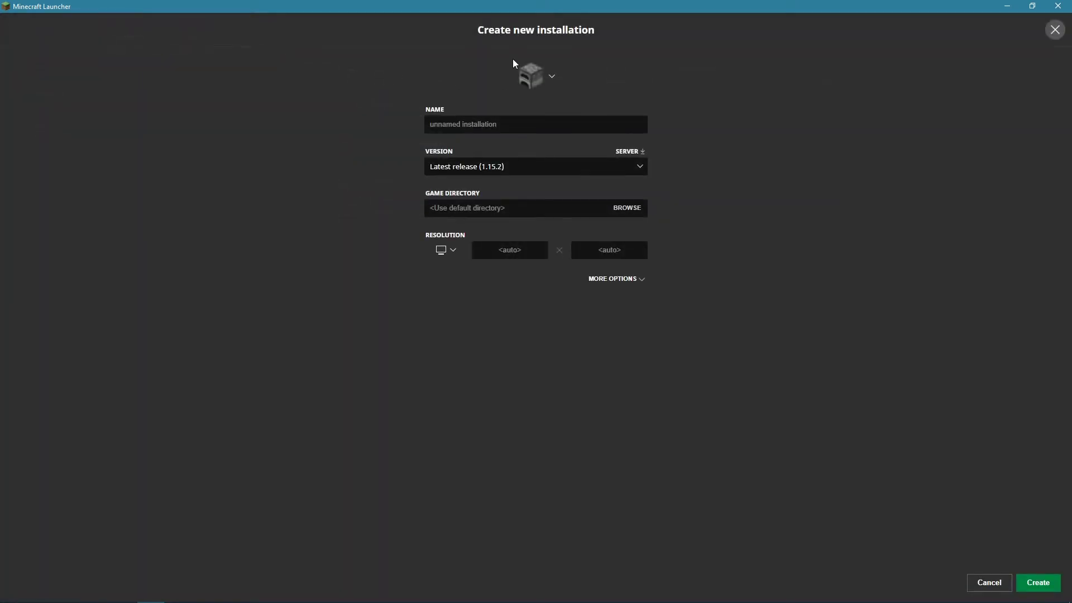
{"action": "left_click", "coordinate": [572, 124]}
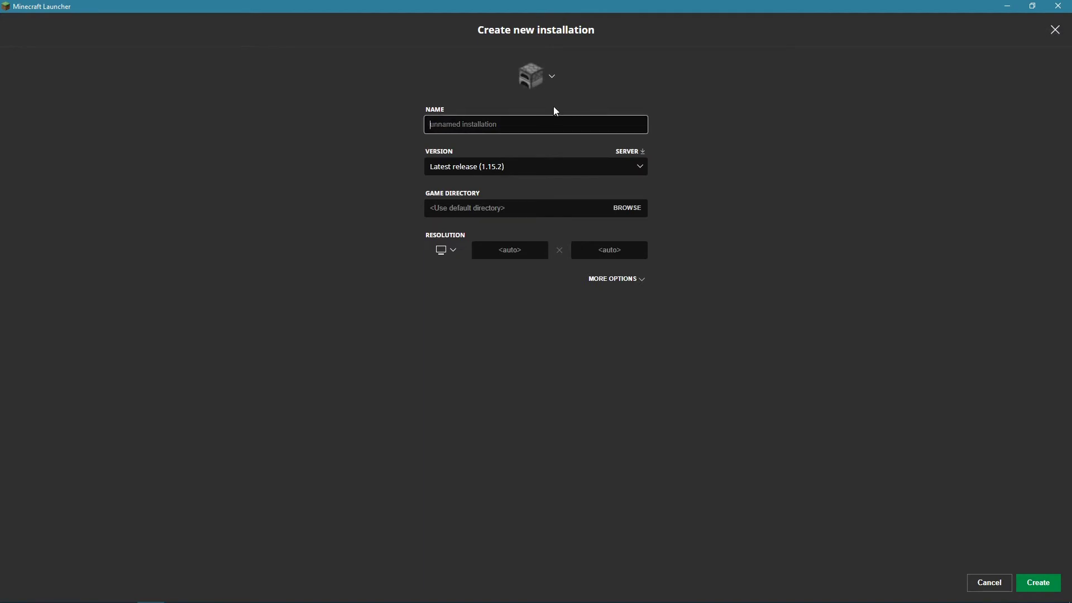
{"action": "type", "text": "Test"}
{"action": "left_click", "coordinate": [547, 167]}
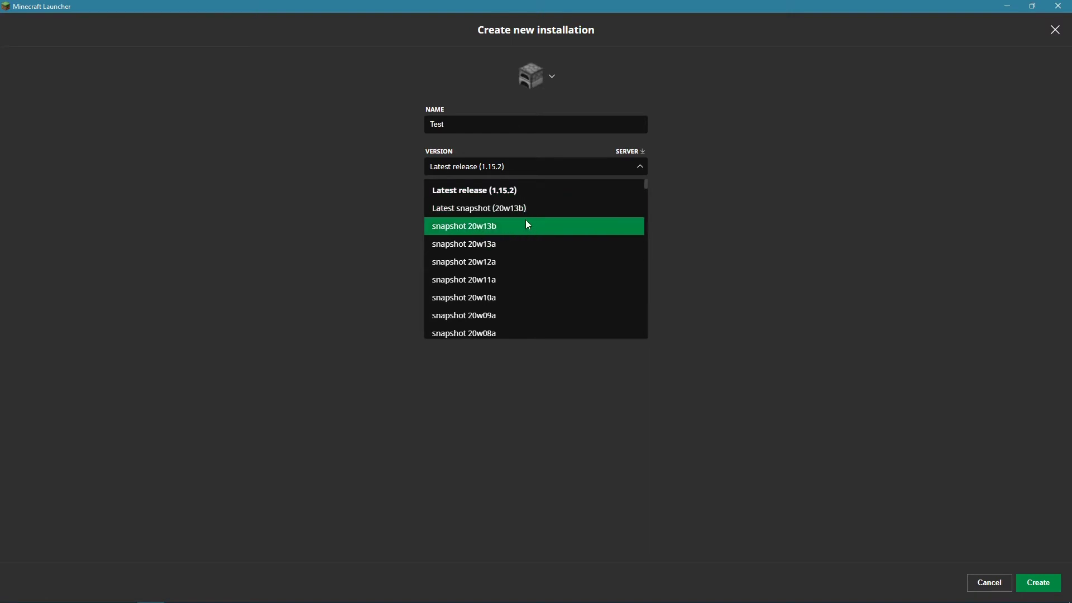
{"action": "scroll", "coordinate": [504, 241], "scroll_direction": "down", "scroll_amount": 1}
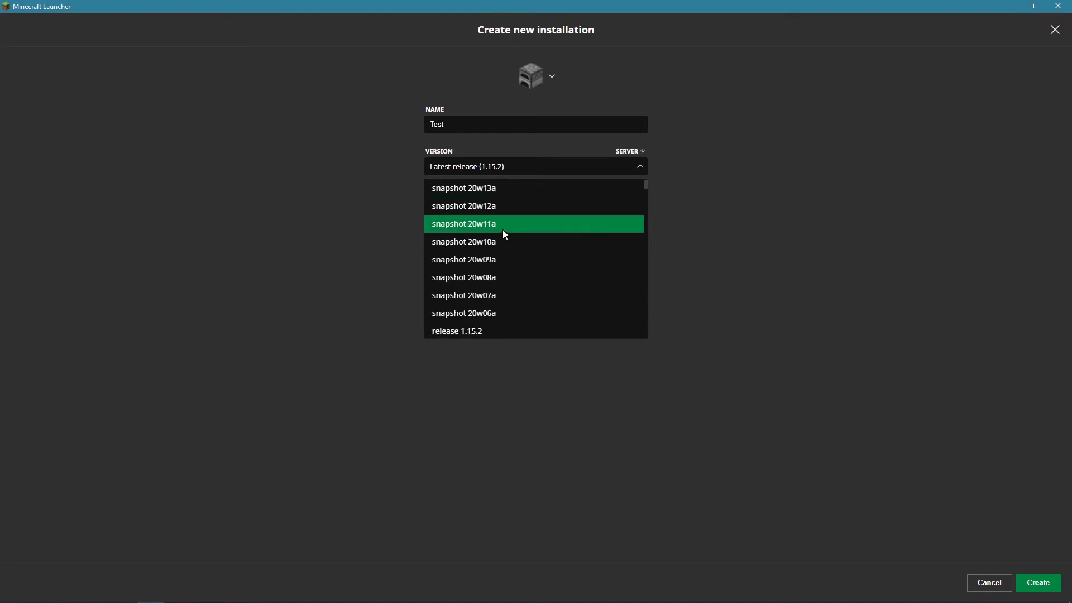
{"action": "scroll", "coordinate": [502, 243], "scroll_direction": "up", "scroll_amount": 1}
{"action": "left_click", "coordinate": [472, 210]}
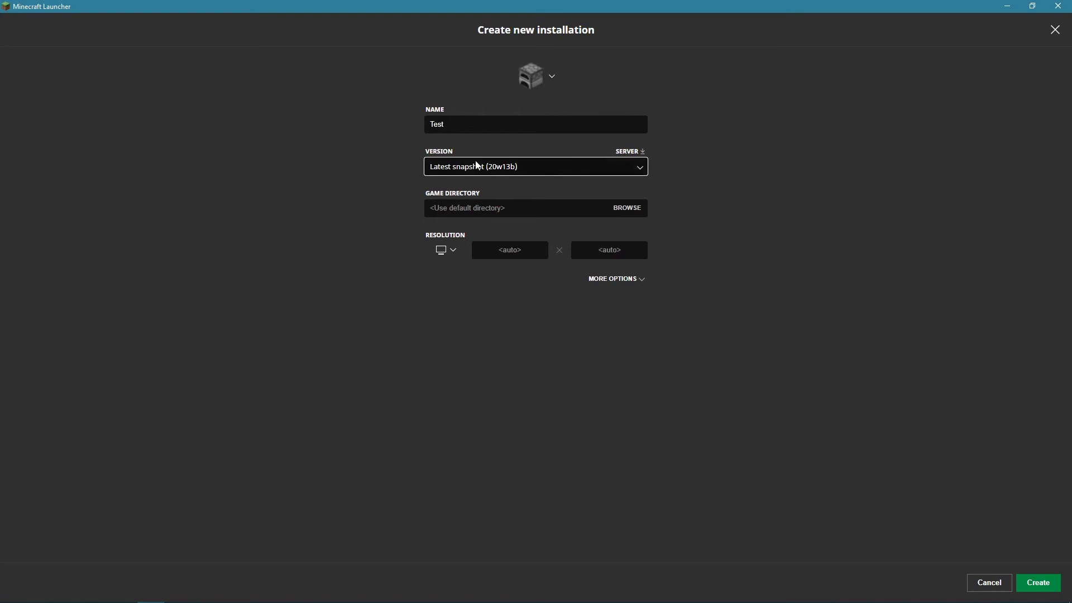
{"action": "left_click", "coordinate": [528, 170]}
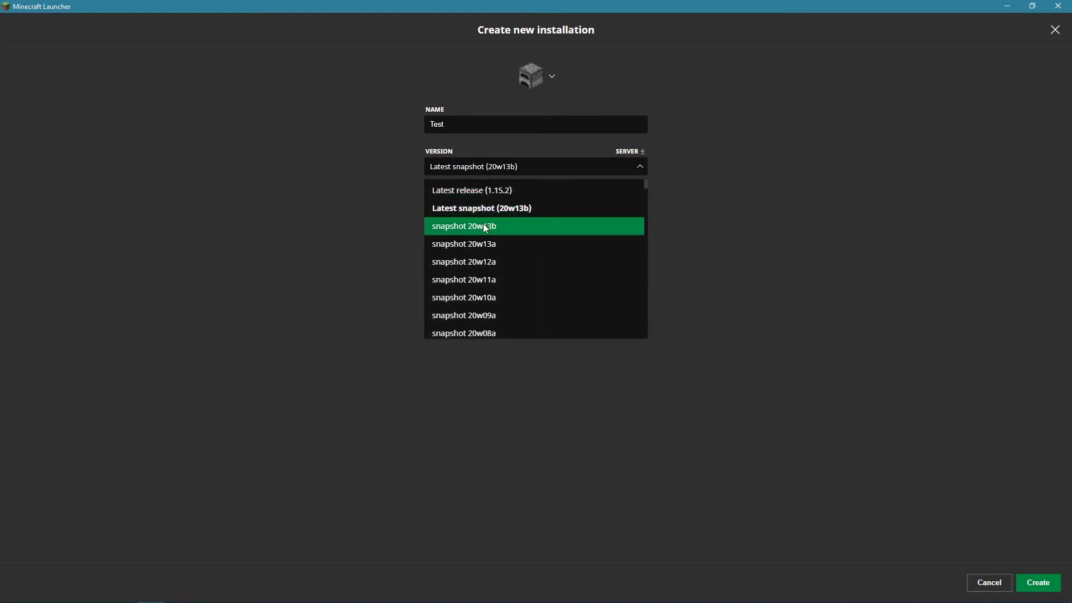
{"action": "left_click", "coordinate": [564, 211]}
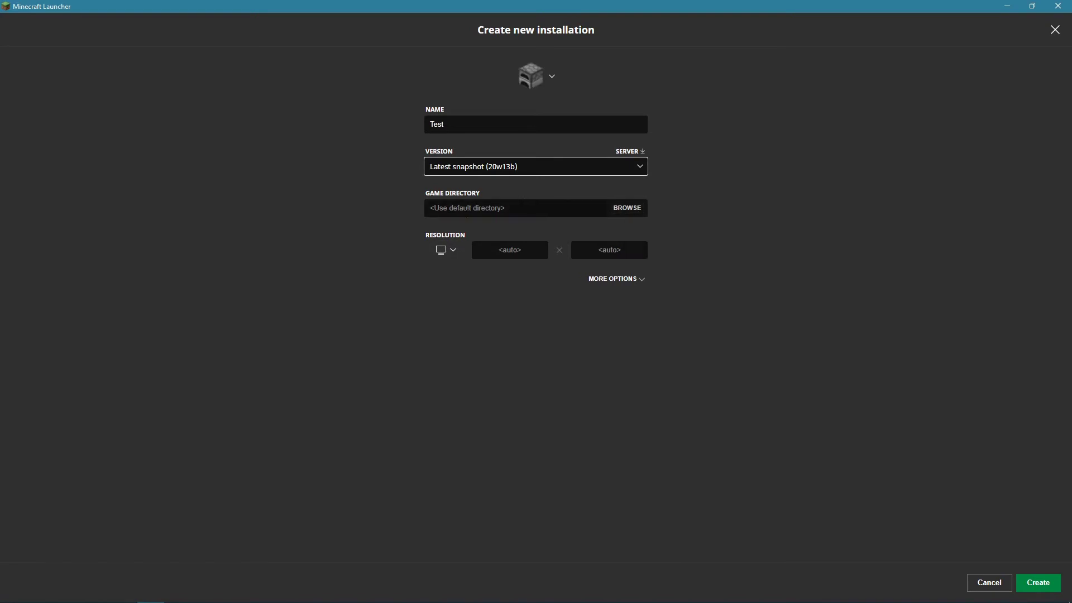
- Reveal the additional installation options and set the memory argument in the JVM arguments to -Xmx3G
{"action": "left_click", "coordinate": [641, 290]}
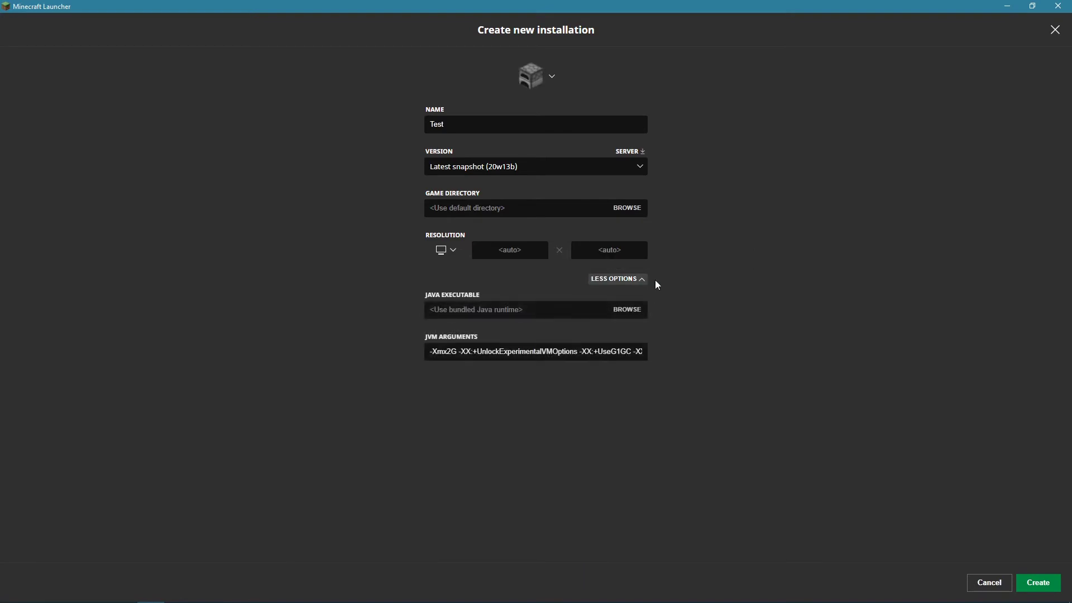
{"action": "left_click", "coordinate": [427, 355]}
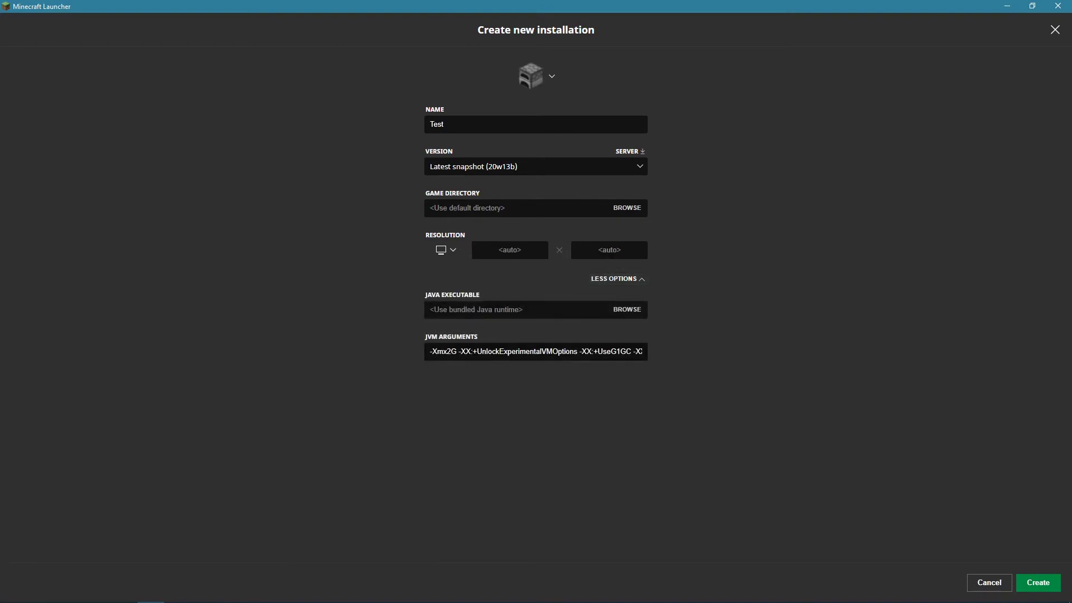
{"action": "left_click_drag", "start_coordinate": [428, 356], "coordinate": [270, 359]}
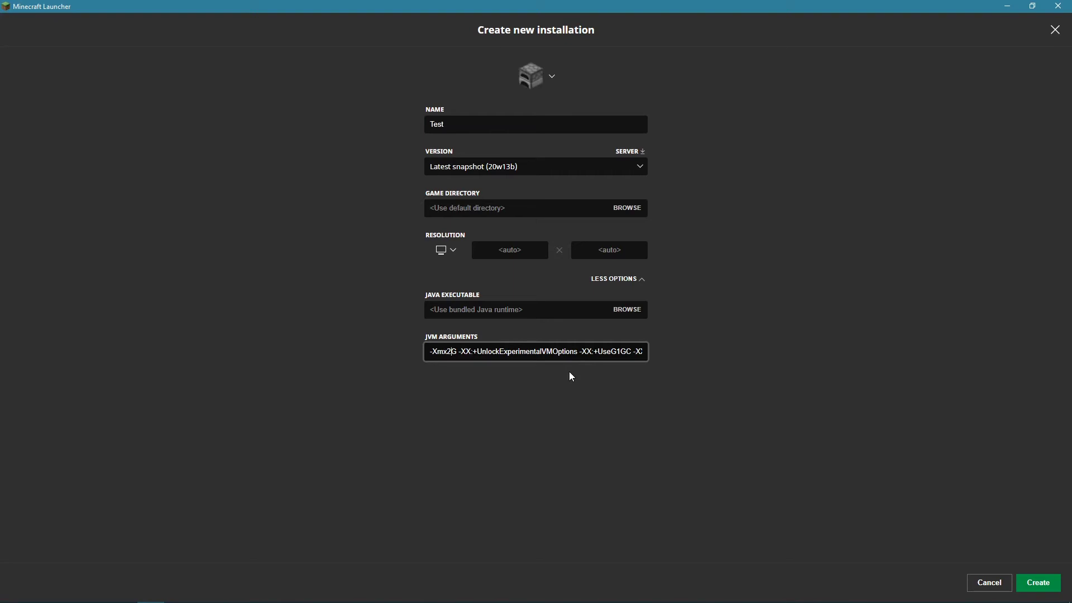
{"action": "key", "text": "BackSpace"}
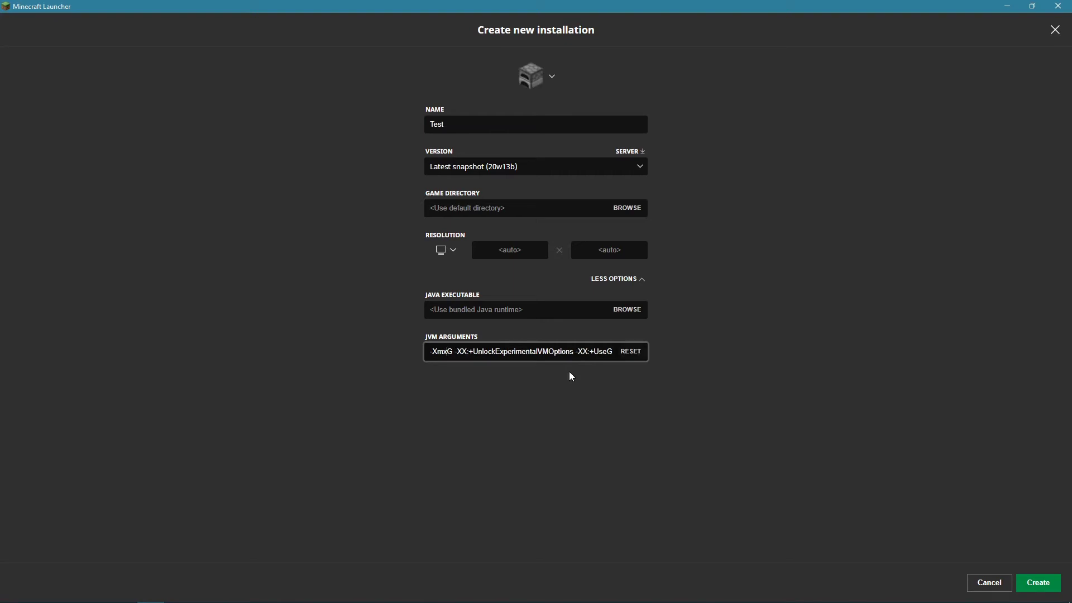
{"action": "type", "text": "3"}
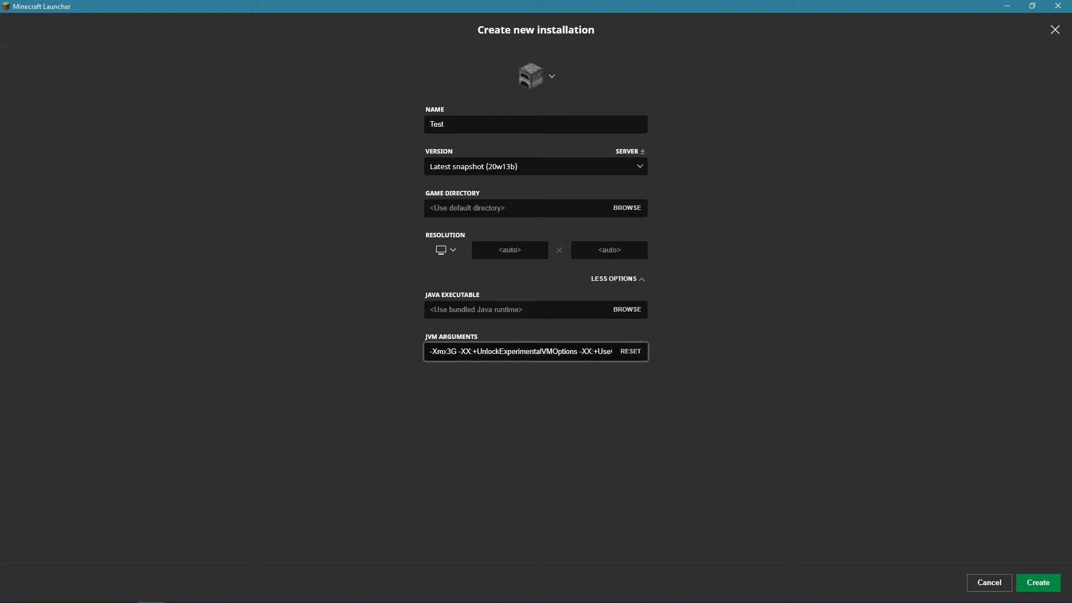
- Re-enter 3 as the memory amount in the JVM arguments and create the Test installation
{"action": "left_click_drag", "start_coordinate": [447, 351], "coordinate": [463, 352]}
{"action": "left_click", "coordinate": [461, 352]}
{"action": "key", "text": "Left"}
{"action": "key", "text": "Left"}
{"action": "key", "text": "shift+Left"}
{"action": "key", "text": "Left"}
{"action": "key", "text": "BackSpace"}
{"action": "type", "text": "2"}
{"action": "key", "text": "BackSpace"}
{"action": "type", "text": "3"}
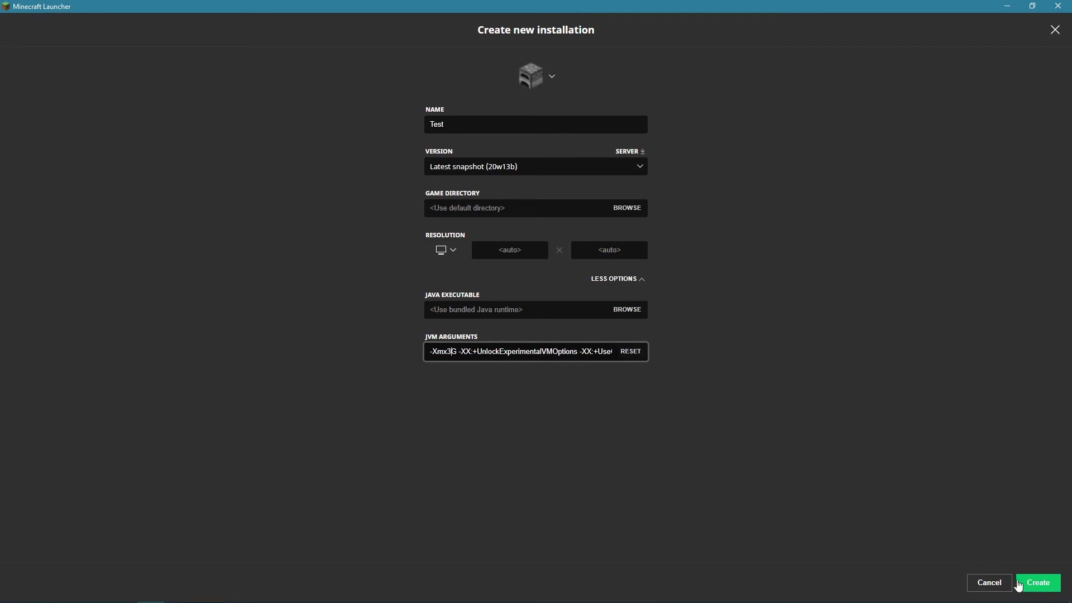
{"action": "left_click", "coordinate": [1019, 585]}
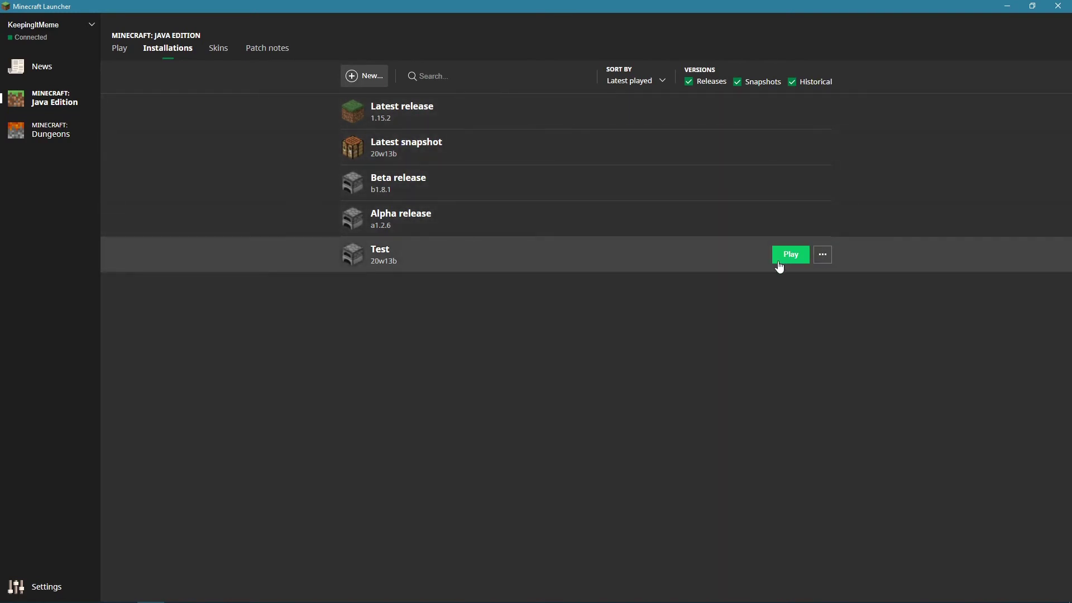
- Choose the Test installation as the version to launch on the Play page
{"action": "left_click", "coordinate": [119, 49]}
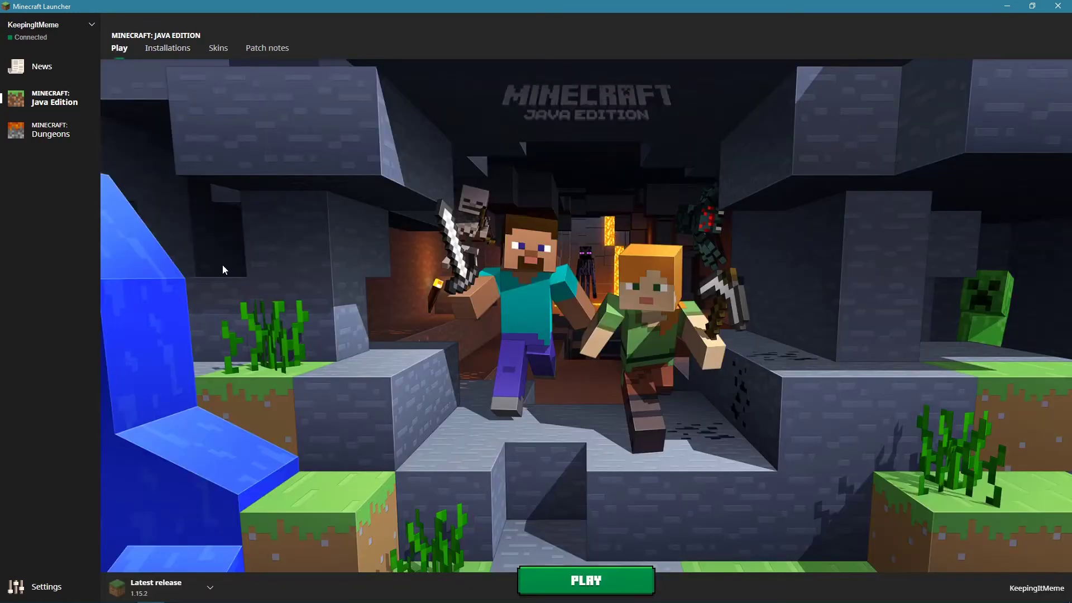
{"action": "left_click", "coordinate": [202, 593]}
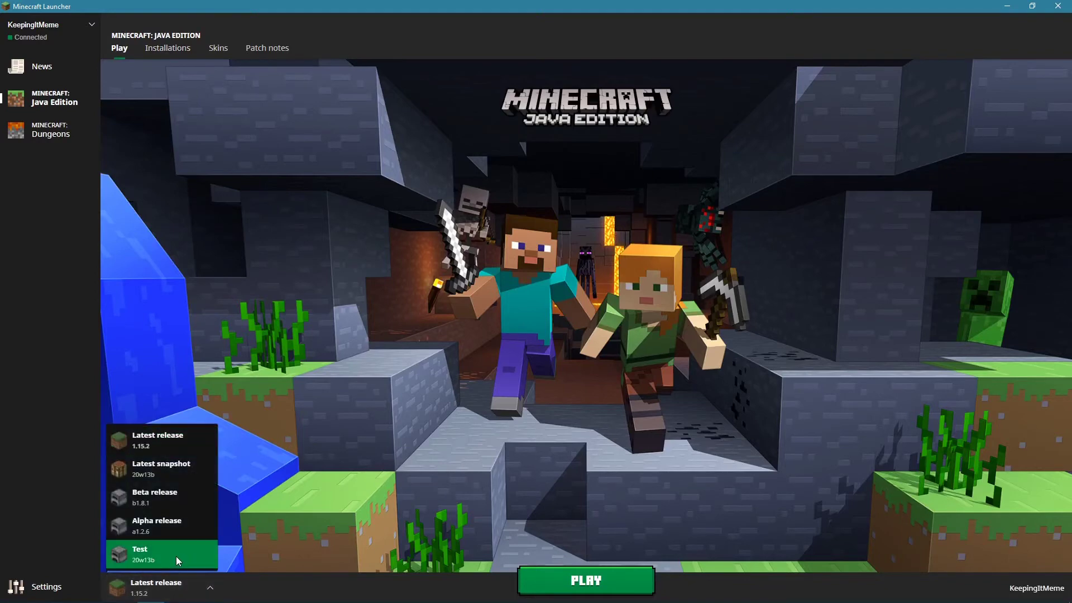
{"action": "left_click", "coordinate": [153, 555]}
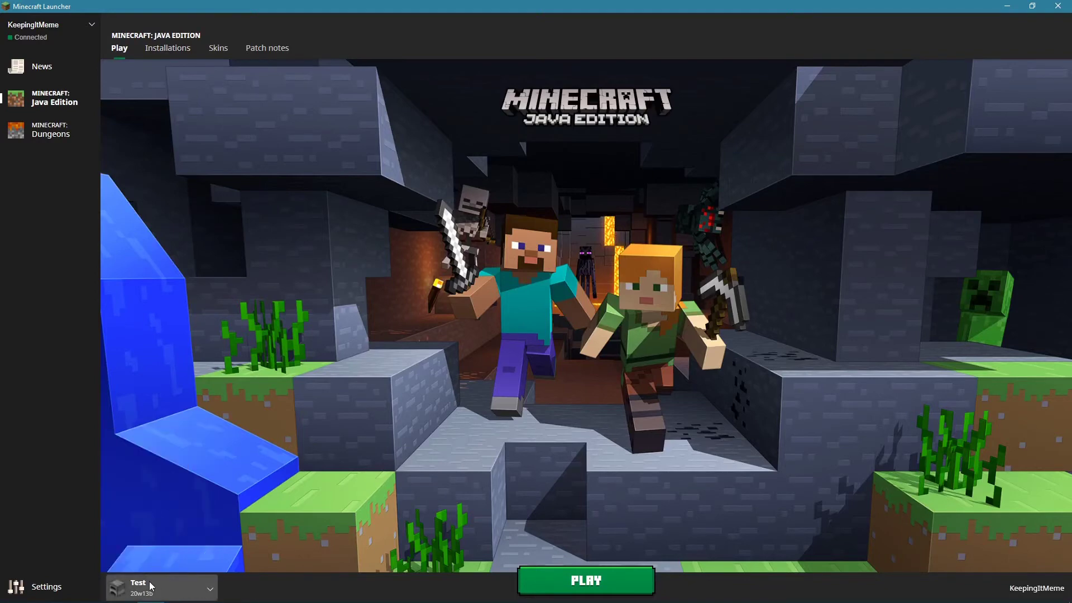
{"action": "left_click", "coordinate": [120, 590]}
- Delete the Test installation from the list of installations and confirm the deletion
{"action": "left_click", "coordinate": [181, 49]}
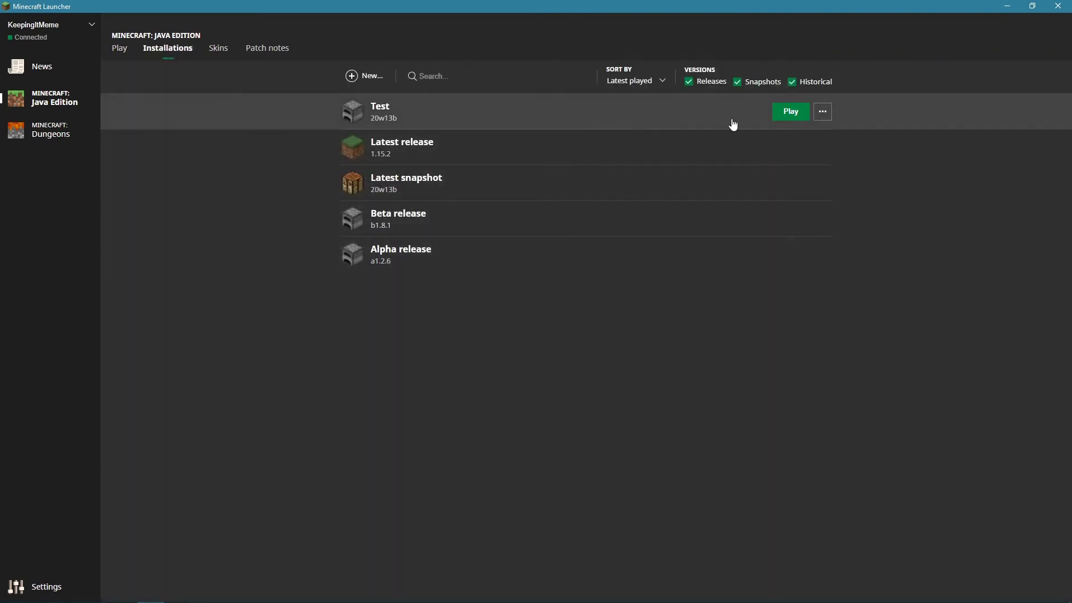
{"action": "left_click", "coordinate": [822, 112]}
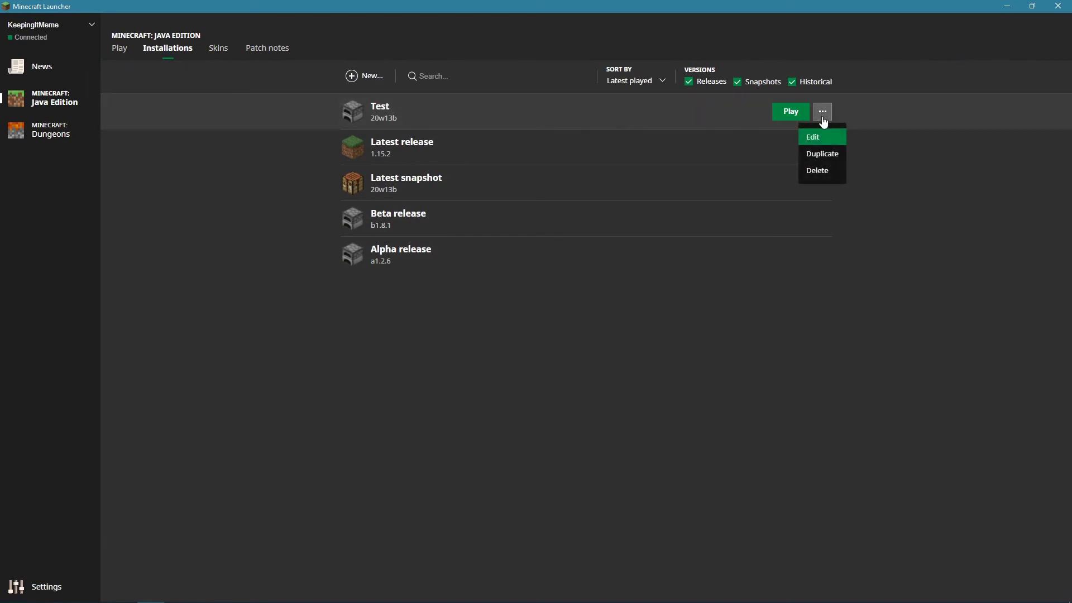
{"action": "left_click", "coordinate": [826, 172]}
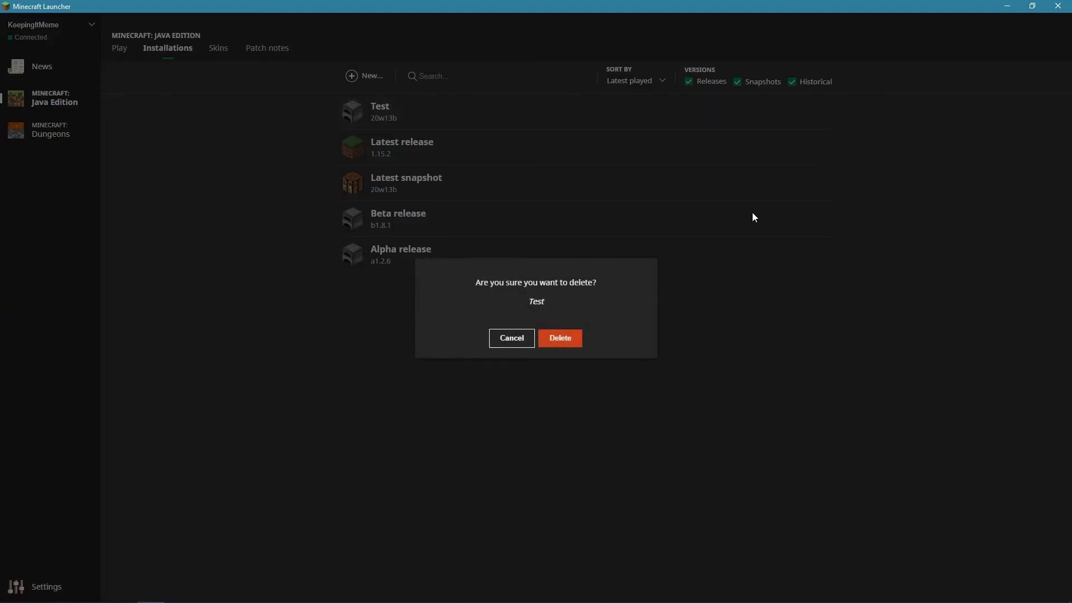
{"action": "left_click", "coordinate": [561, 341]}
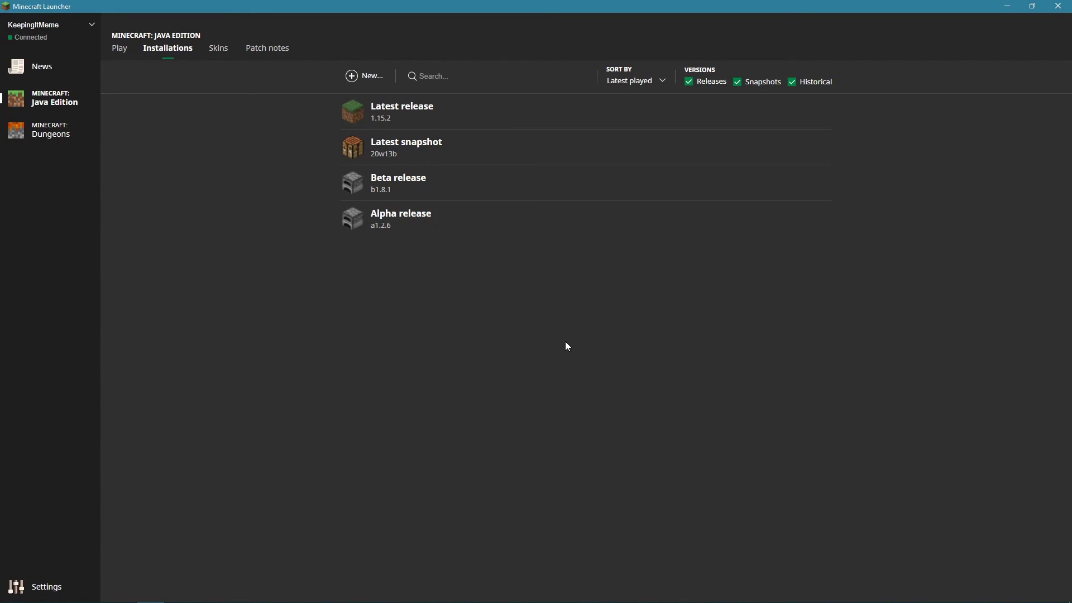
- Browse the old_alpha versions offered for a new installation, and cancel without creating one
{"action": "left_click", "coordinate": [366, 76]}
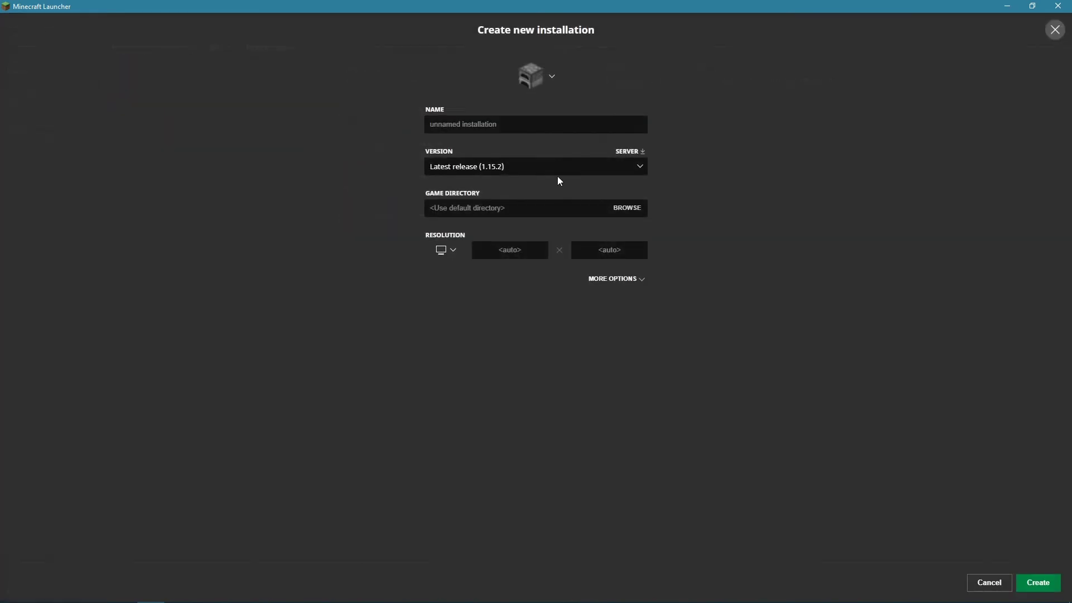
{"action": "left_click", "coordinate": [557, 168]}
{"action": "left_click_drag", "start_coordinate": [648, 182], "coordinate": [632, 347]}
{"action": "scroll", "coordinate": [587, 269], "scroll_direction": "up", "scroll_amount": 2}
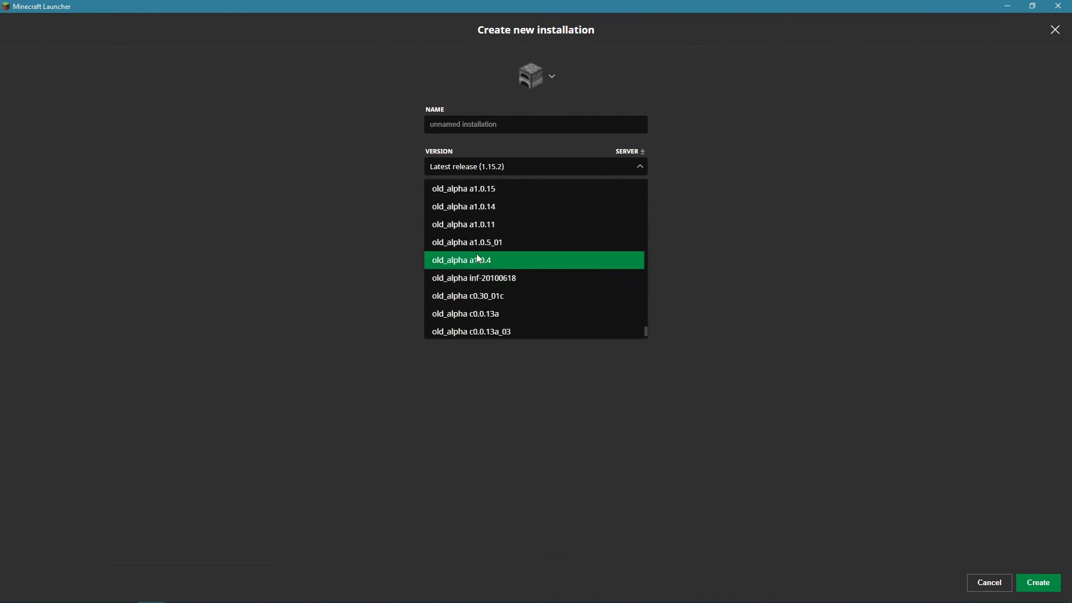
{"action": "scroll", "coordinate": [586, 257], "scroll_direction": "up", "scroll_amount": 7}
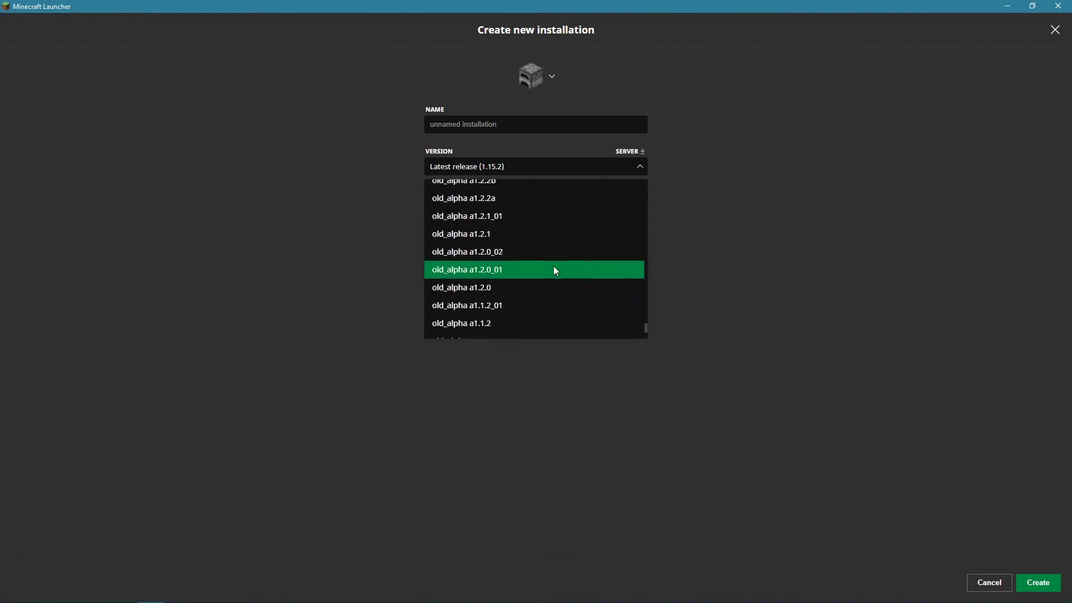
{"action": "scroll", "coordinate": [548, 270], "scroll_direction": "up", "scroll_amount": 4}
{"action": "left_click", "coordinate": [757, 252]}
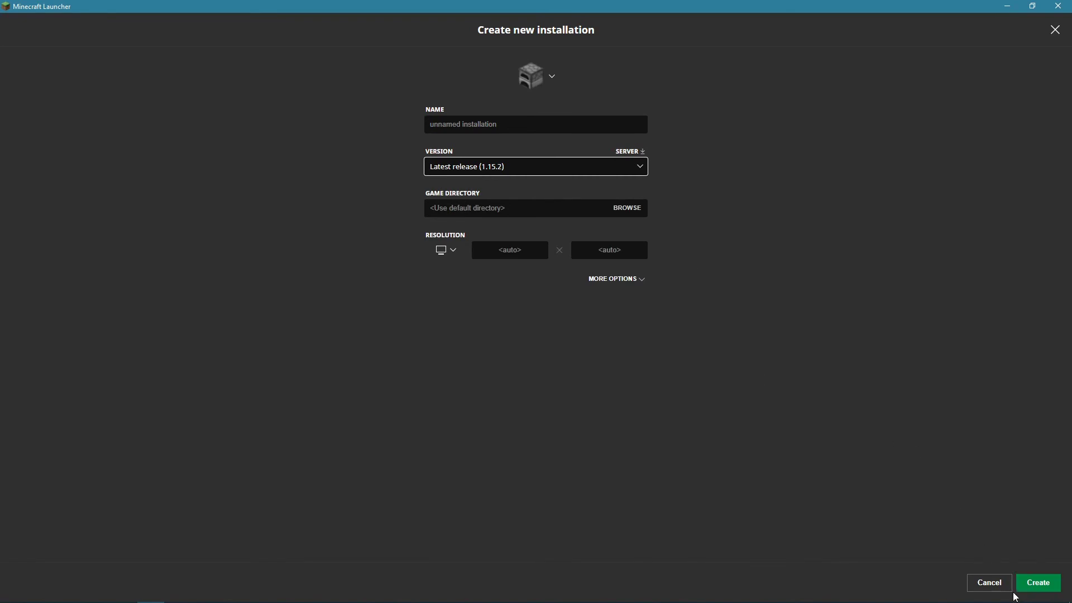
{"action": "left_click", "coordinate": [1000, 583]}
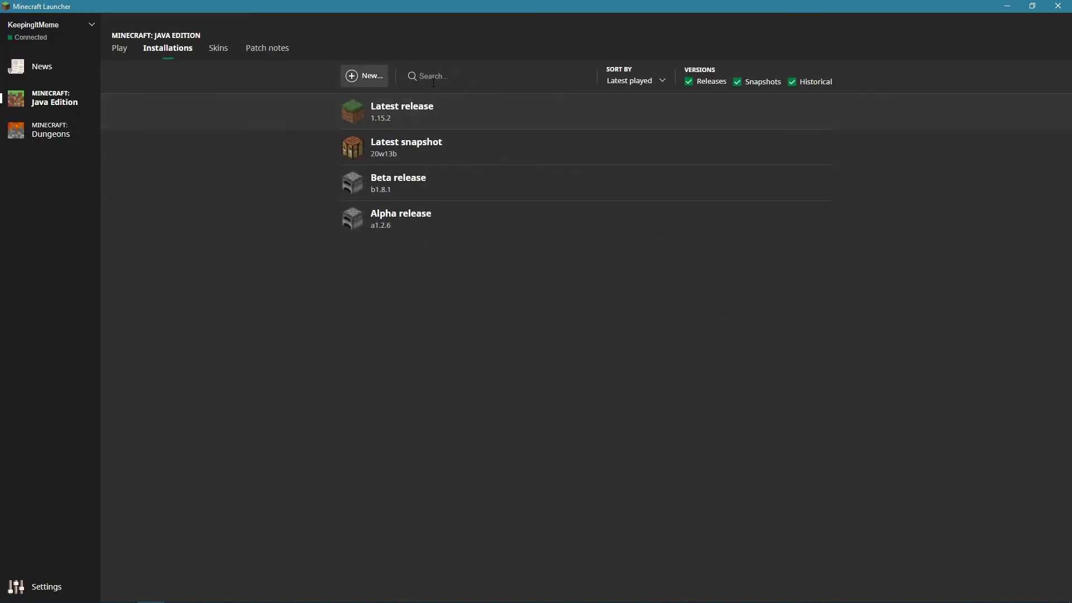
- Look at the Skins page and browse the Java Edition patch notes, and return to the Play page
{"action": "left_click", "coordinate": [219, 48]}
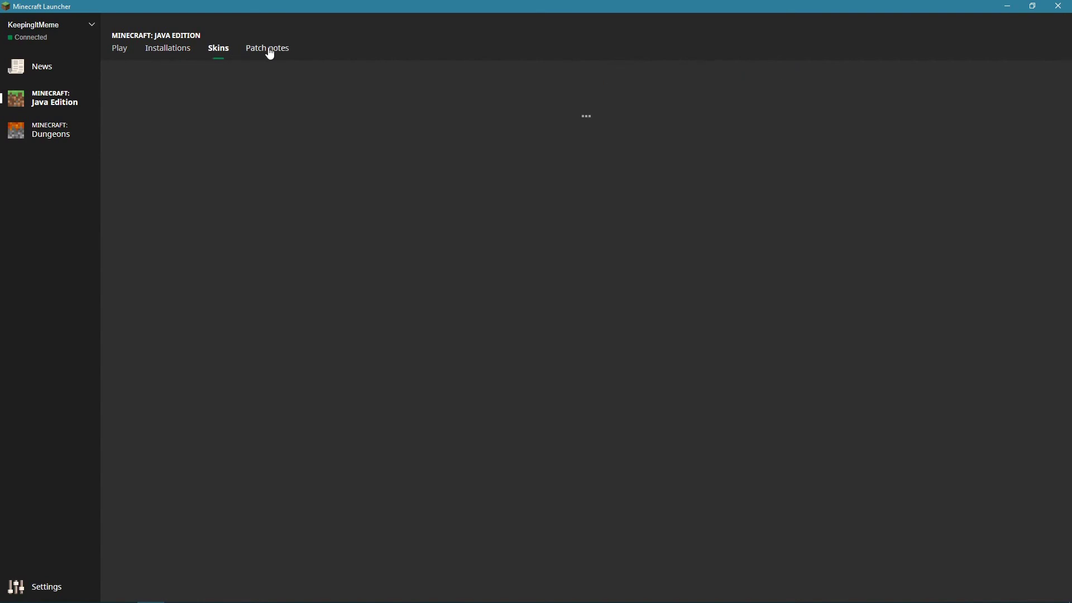
{"action": "left_click", "coordinate": [269, 51]}
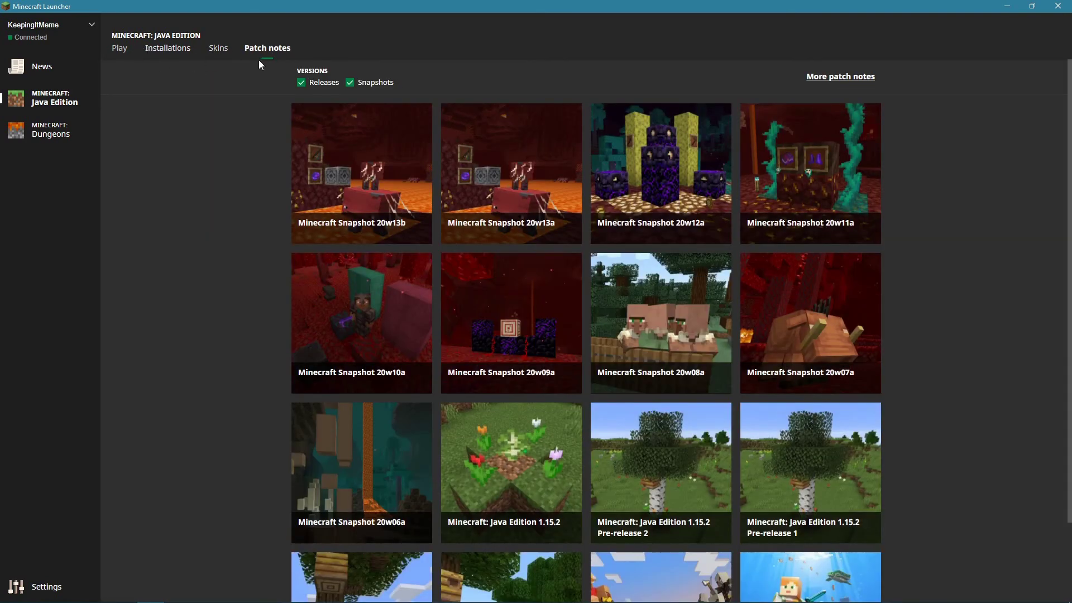
{"action": "scroll", "coordinate": [738, 246], "scroll_direction": "down", "scroll_amount": 2}
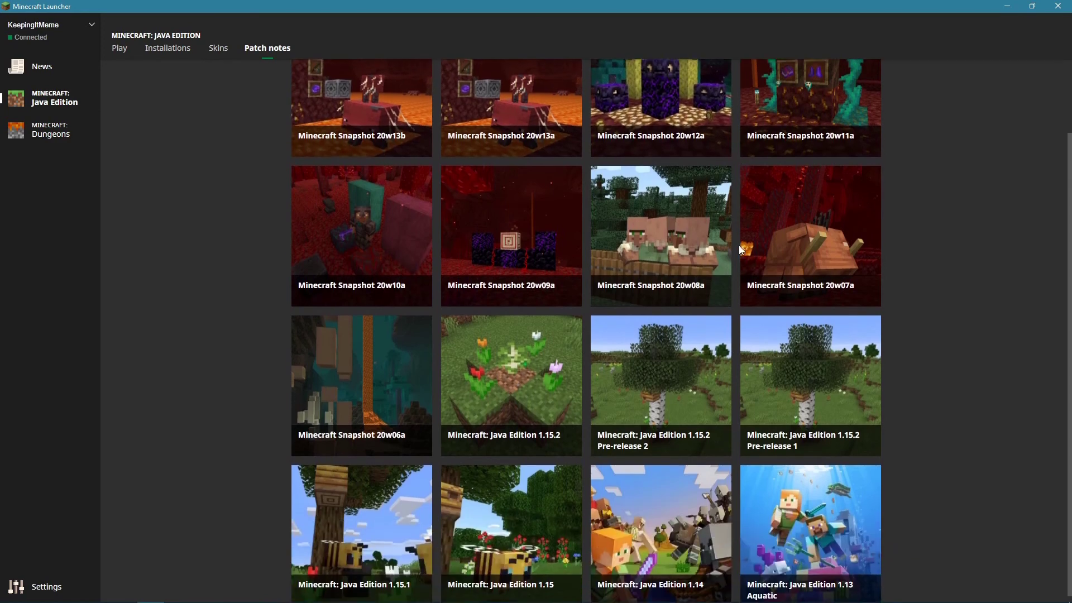
{"action": "scroll", "coordinate": [739, 245], "scroll_direction": "up", "scroll_amount": 2}
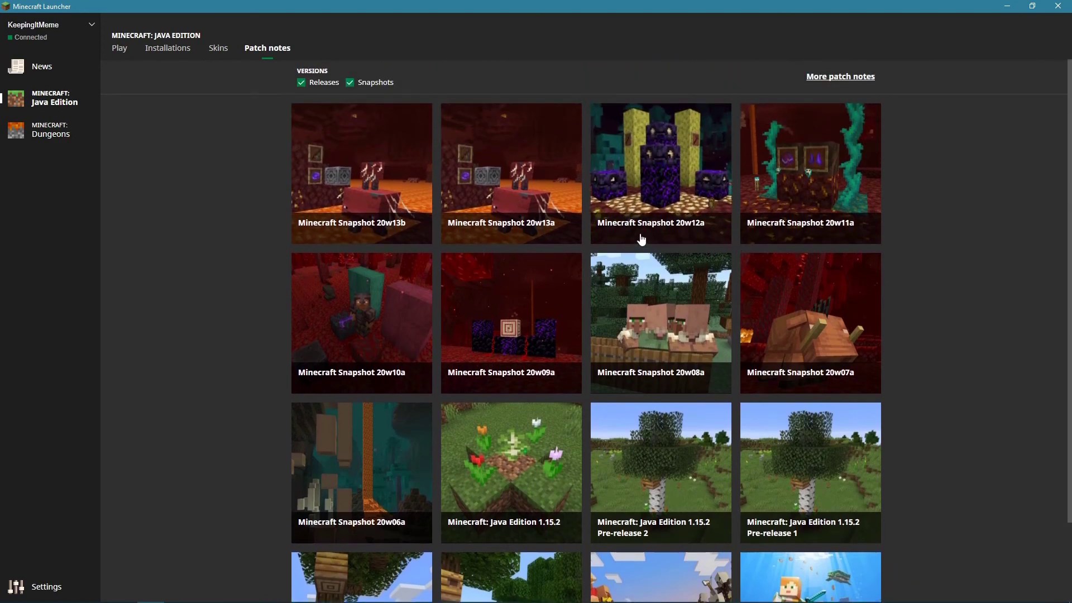
{"action": "scroll", "coordinate": [614, 252], "scroll_direction": "down", "scroll_amount": 2}
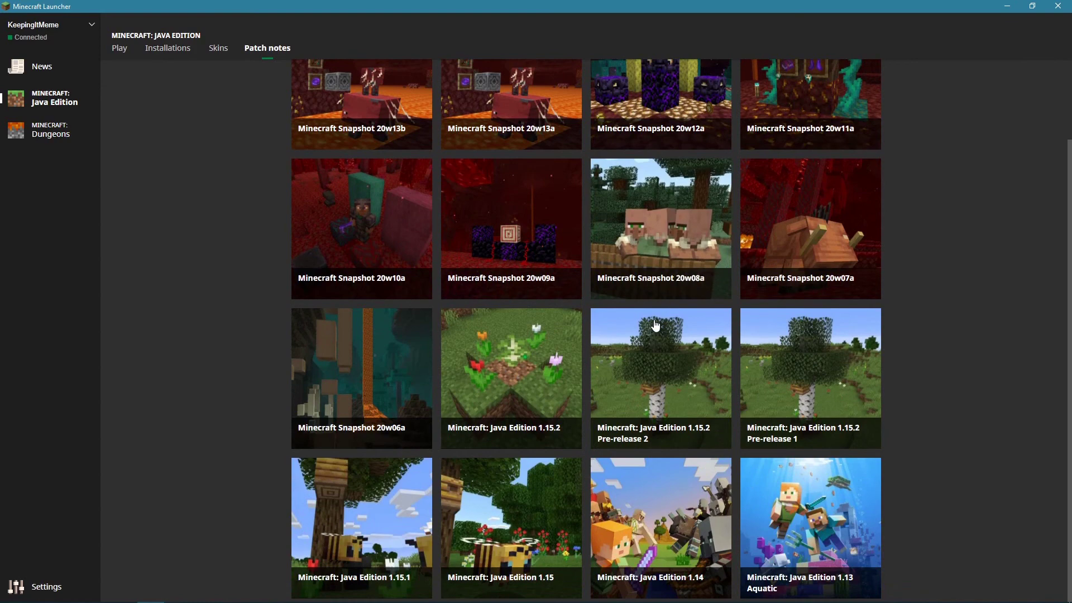
{"action": "scroll", "coordinate": [656, 325], "scroll_direction": "up", "scroll_amount": 2}
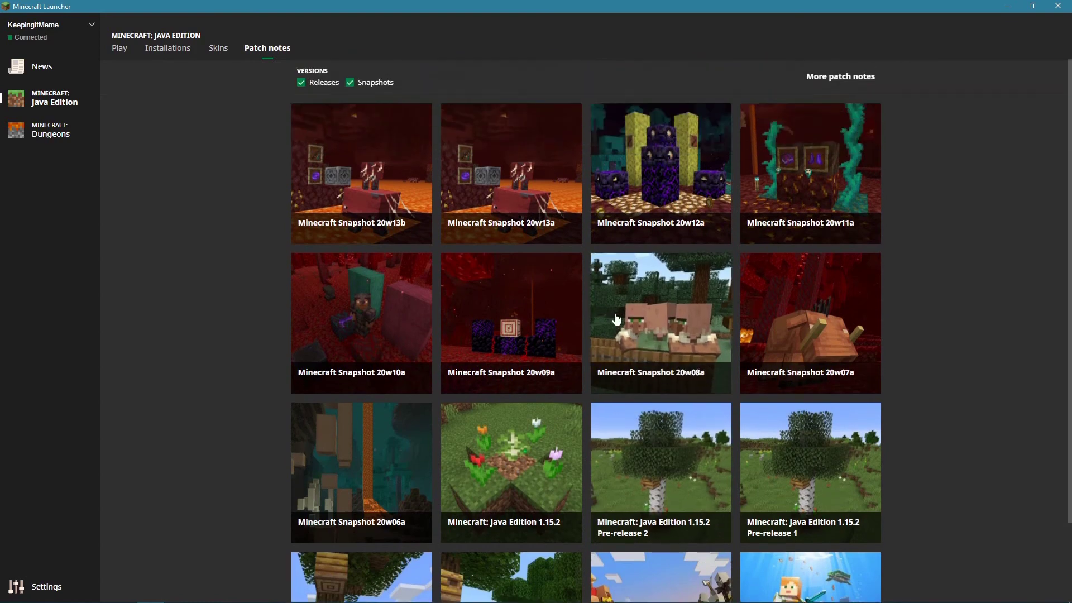
{"action": "left_click", "coordinate": [122, 50]}
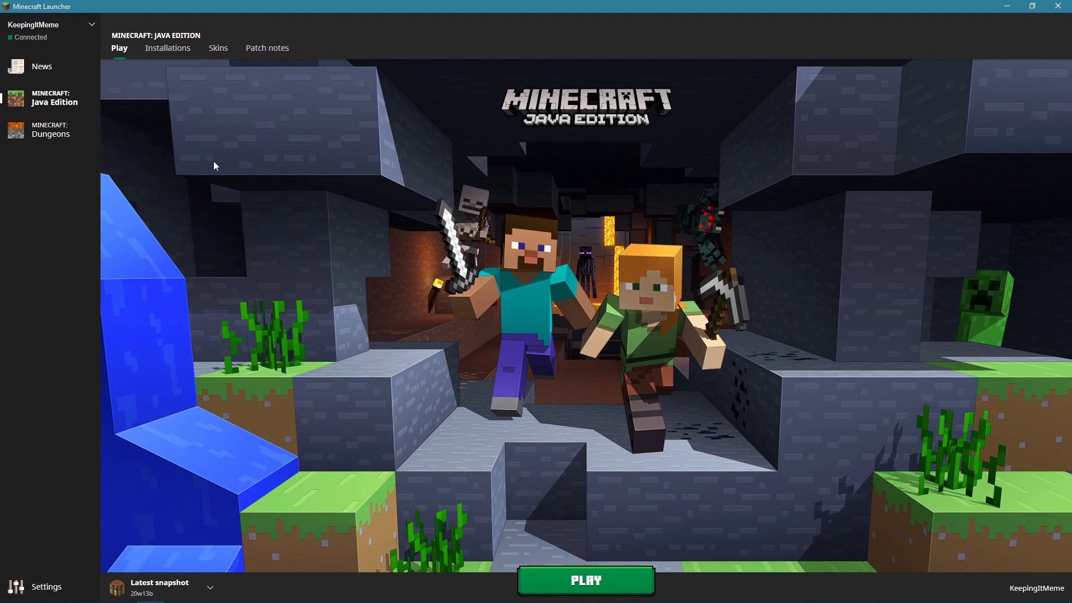